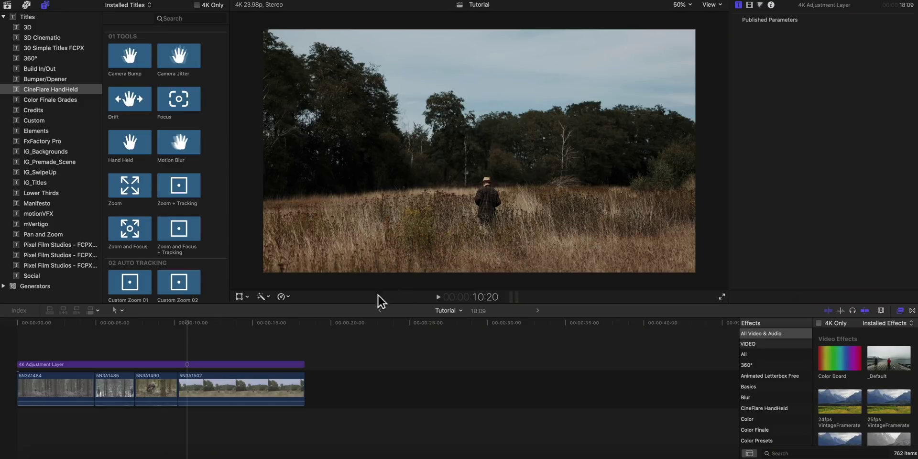
# - Jump the playhead to the forest shot around 3 seconds in
pyautogui.click(78, 330)
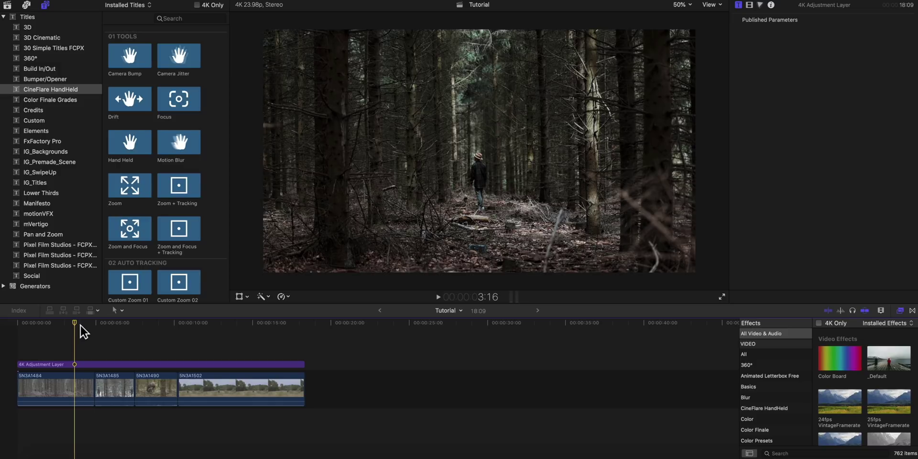
# - Scrub back through the opening forest shot to preview it
pyautogui.moveTo(80, 324)
pyautogui.mouseDown()
pyautogui.moveTo(30, 326)
pyautogui.moveTo(103, 327)
pyautogui.moveTo(69, 327)
pyautogui.mouseUp()
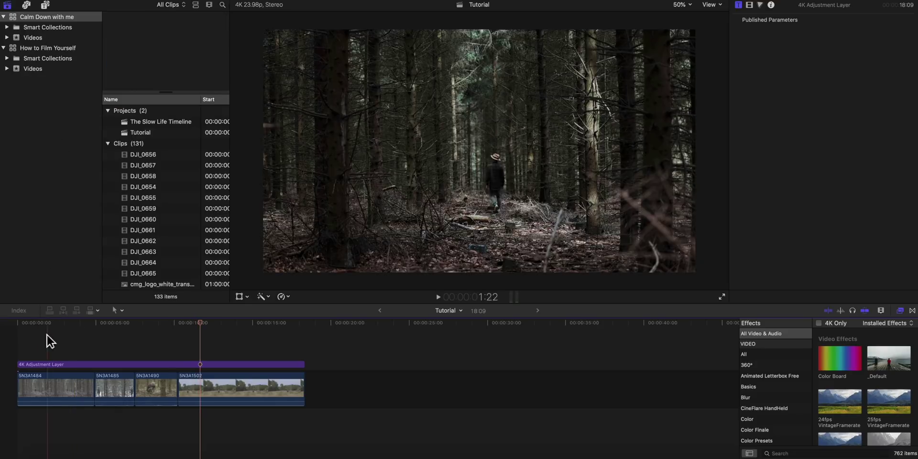
# - Keyframe clip 5N3A1484's Scale from 100% at its start to 110% at its end
pyautogui.click(31, 386)
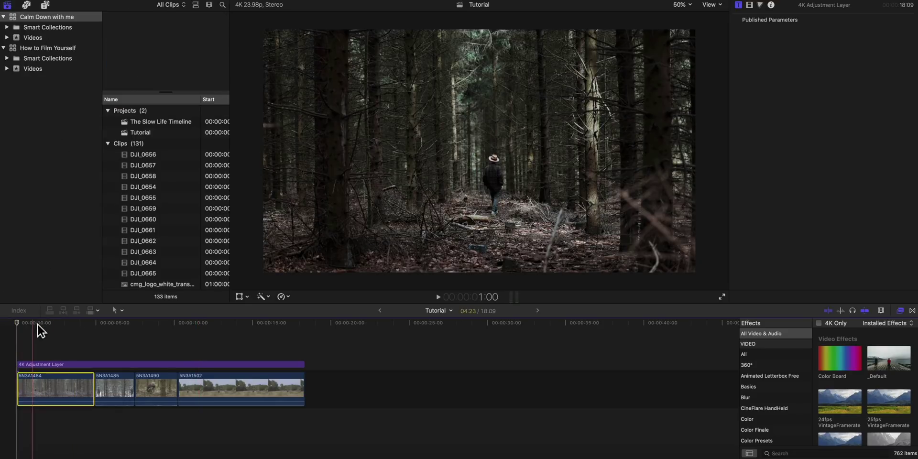
pyautogui.click(741, 5)
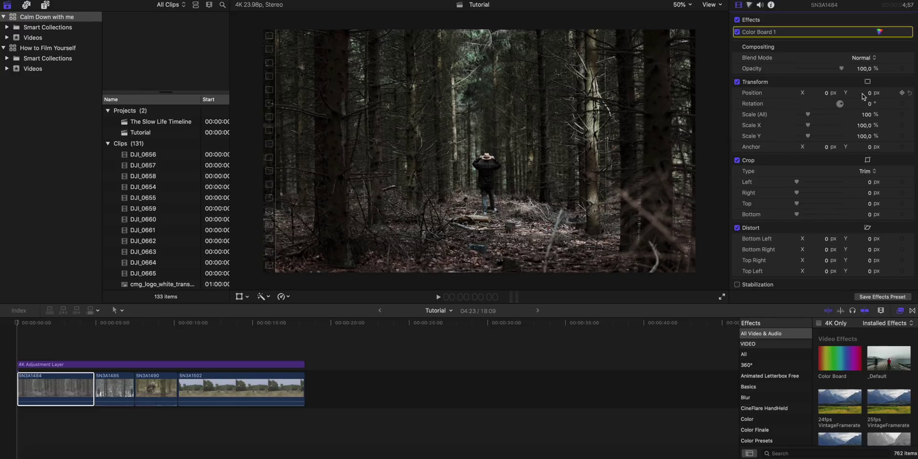
pyautogui.moveTo(55, 324); pyautogui.dragTo(17, 324)
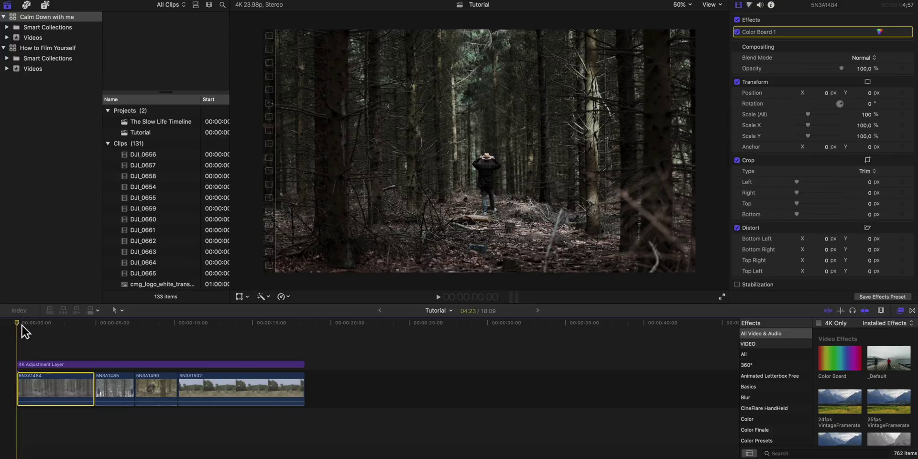
pyautogui.moveTo(26, 331)
pyautogui.mouseDown()
pyautogui.moveTo(100, 330)
pyautogui.moveTo(17, 329)
pyautogui.mouseUp()
pyautogui.moveTo(52, 323); pyautogui.dragTo(96, 323)
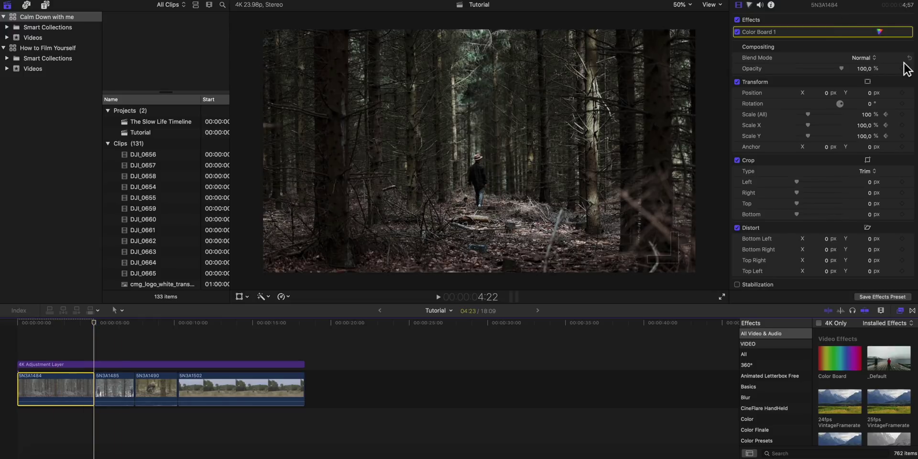
pyautogui.click(866, 115)
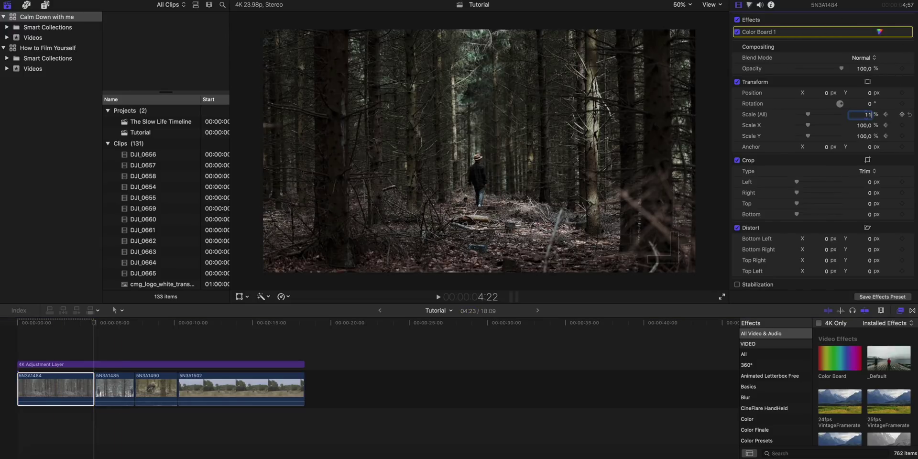
pyautogui.write('110')
pyautogui.press('Return')
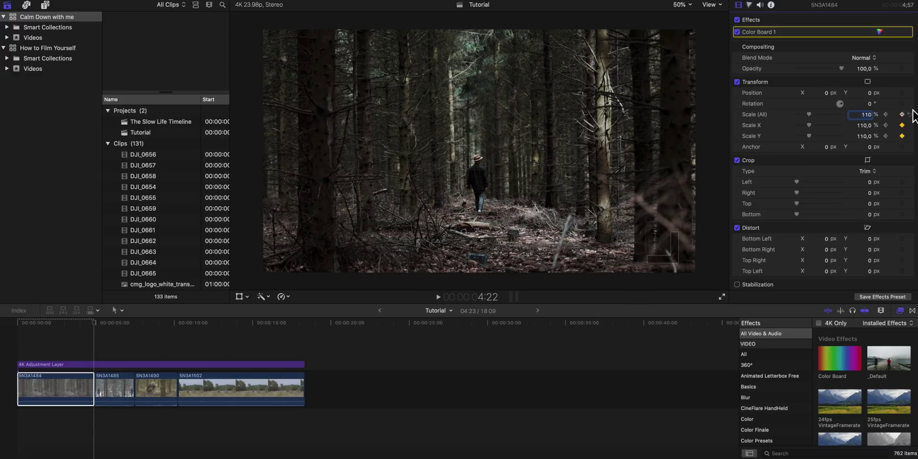
# - Play back clip 5N3A1484 from the start to review the zoom
pyautogui.click(15, 322)
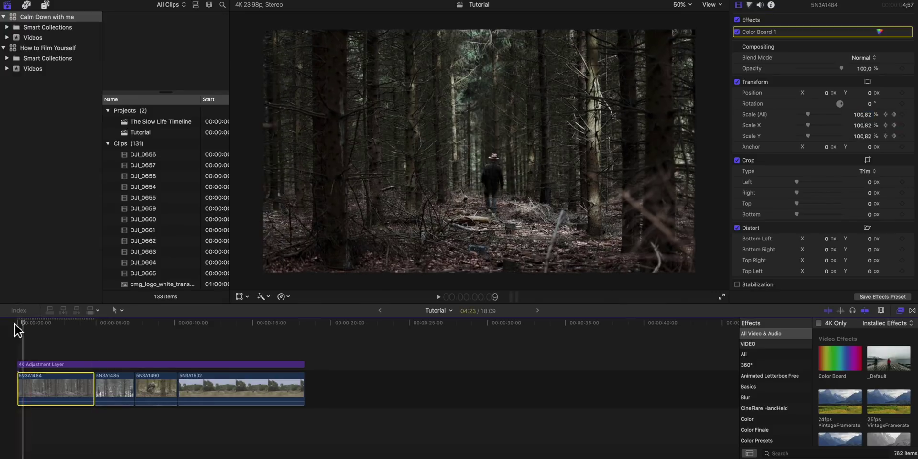
pyautogui.press('space')
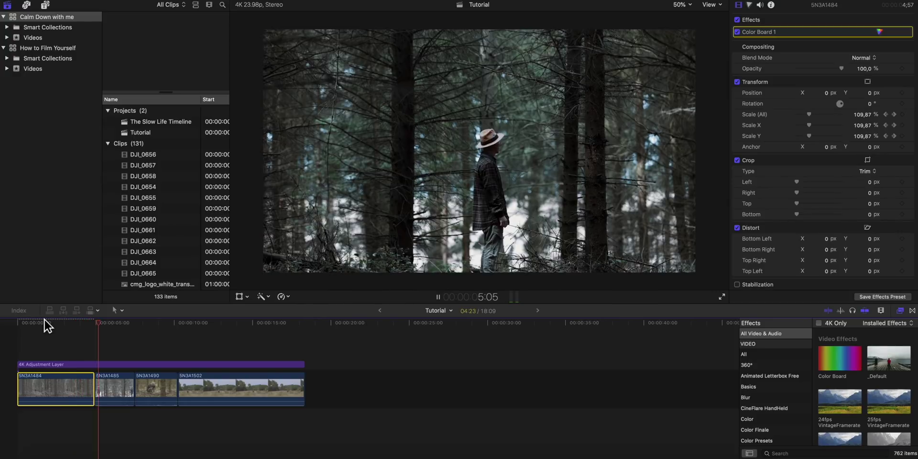
pyautogui.press('super+Right')
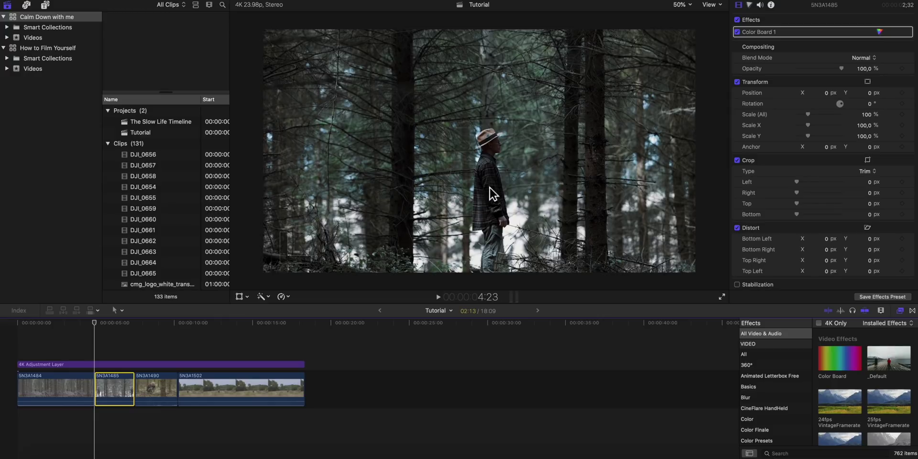
# - Set the viewer to 25% and show the on-screen Transform handles
pyautogui.click(682, 5)
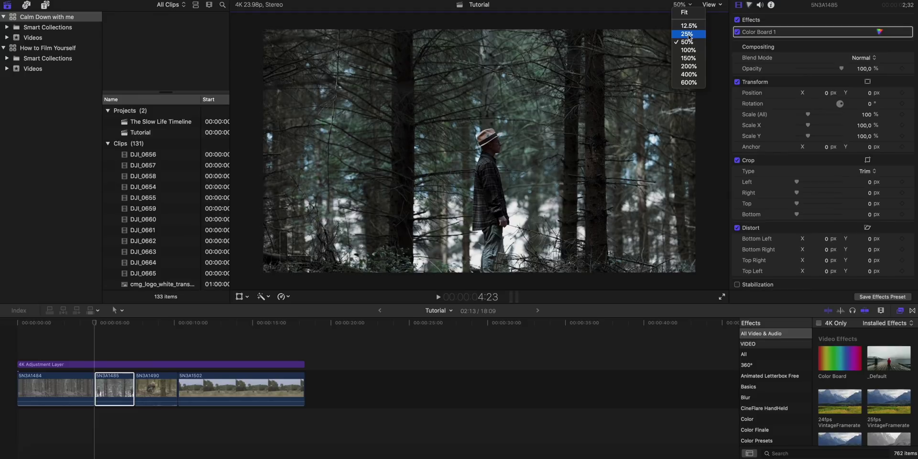
pyautogui.click(687, 34)
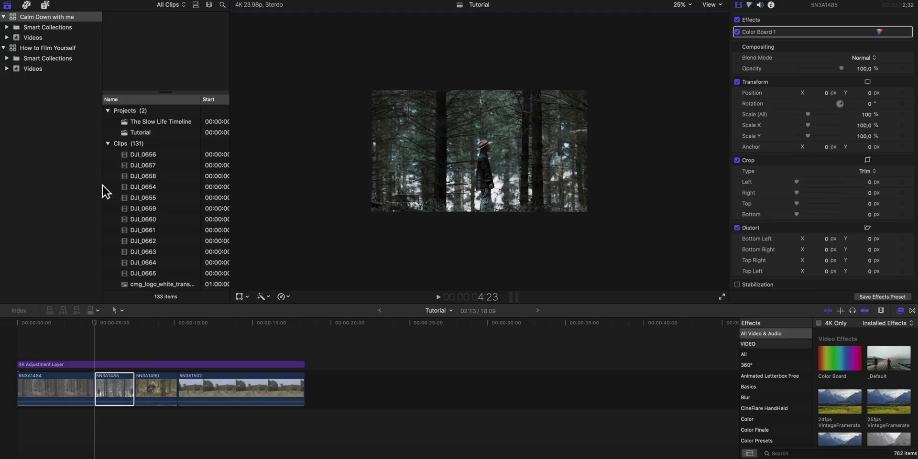
pyautogui.click(243, 298)
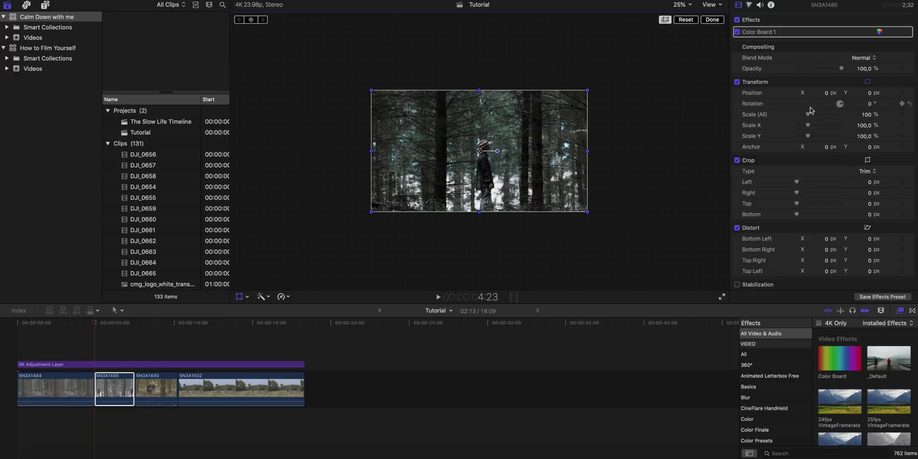
# - Scale clip 5N3A1485 to 112%, shift it right, and keyframe that starting position
pyautogui.moveTo(808, 116); pyautogui.dragTo(816, 118)
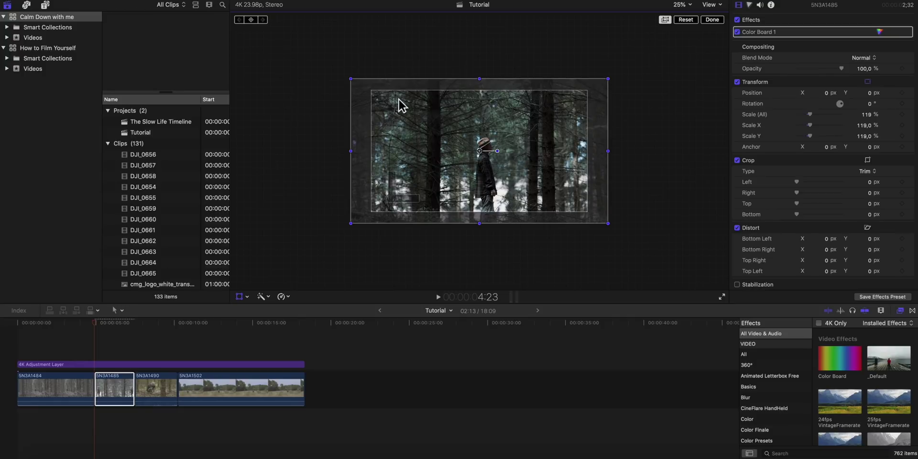
pyautogui.moveTo(367, 100)
pyautogui.mouseDown()
pyautogui.moveTo(387, 100)
pyautogui.moveTo(342, 99)
pyautogui.moveTo(365, 98)
pyautogui.mouseUp()
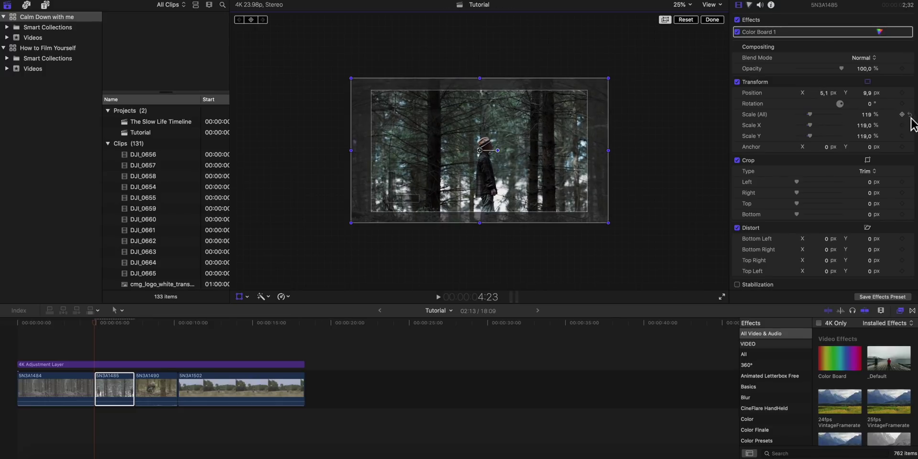
pyautogui.click(909, 115)
pyautogui.moveTo(464, 139); pyautogui.dragTo(476, 139)
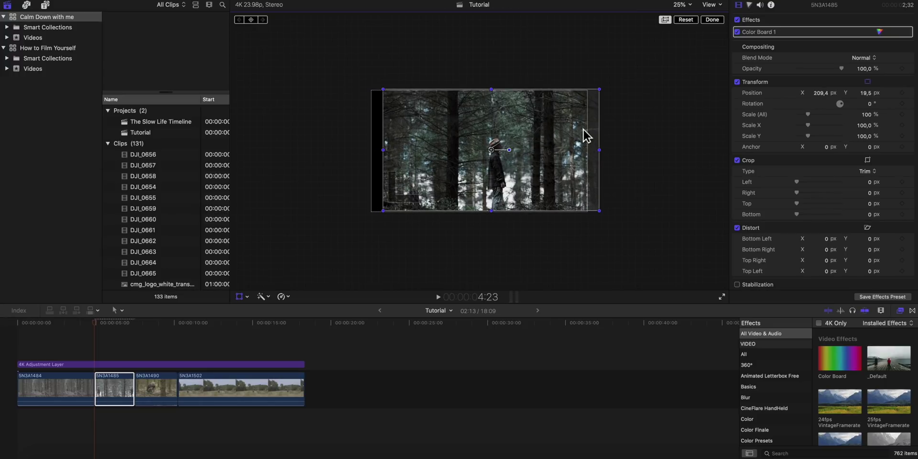
pyautogui.moveTo(518, 130); pyautogui.dragTo(506, 132)
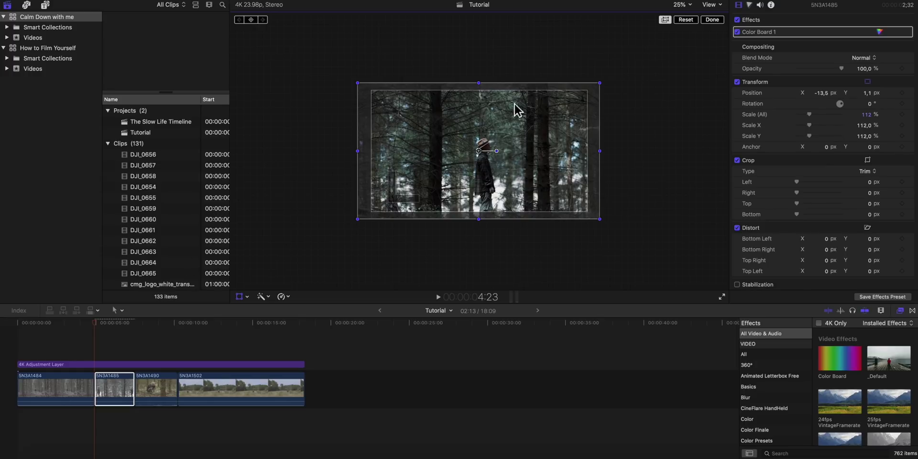
pyautogui.moveTo(409, 124); pyautogui.dragTo(416, 120)
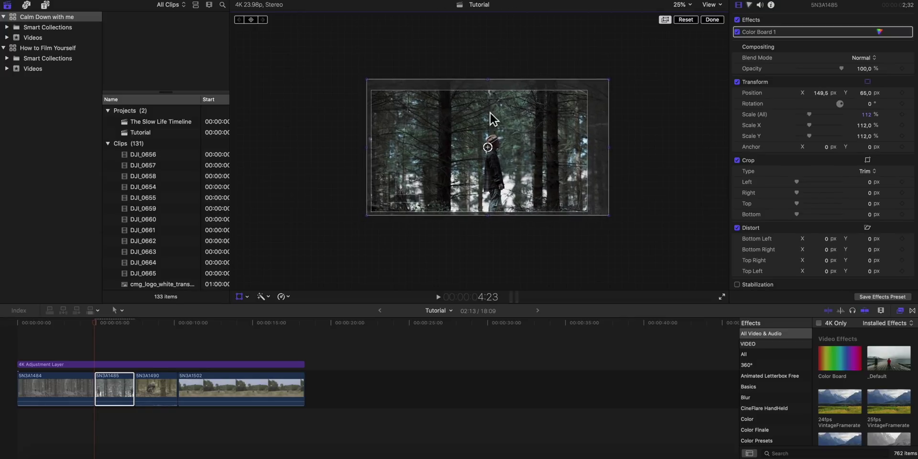
pyautogui.click(902, 93)
pyautogui.click(135, 322)
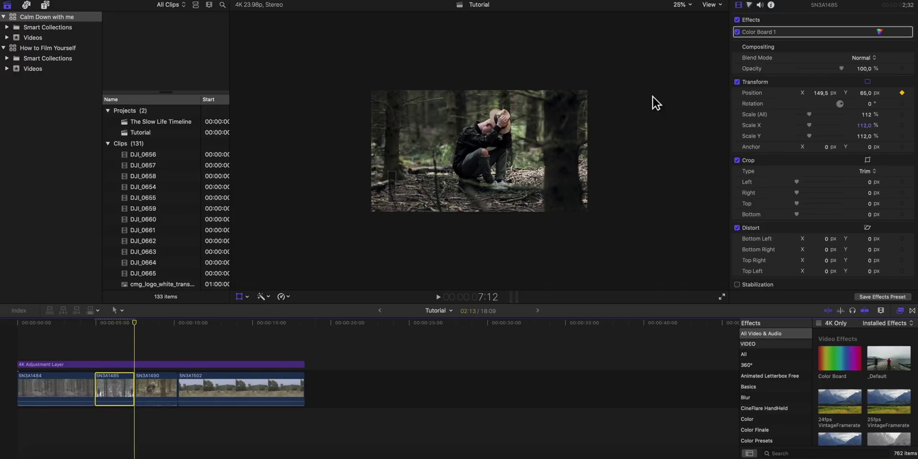
# - Pan the image left for the ending keyframe, then hide handles and fit the viewer
pyautogui.press('Left')
pyautogui.moveTo(571, 136); pyautogui.dragTo(552, 136)
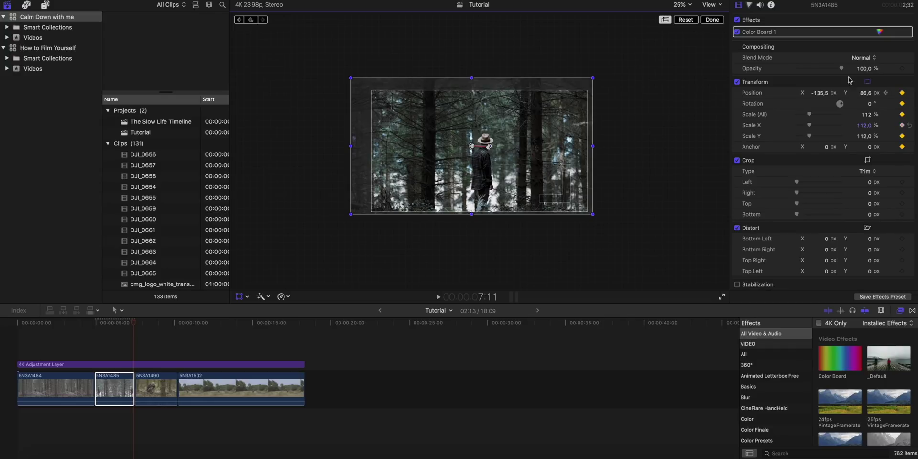
pyautogui.click(243, 299)
pyautogui.click(683, 6)
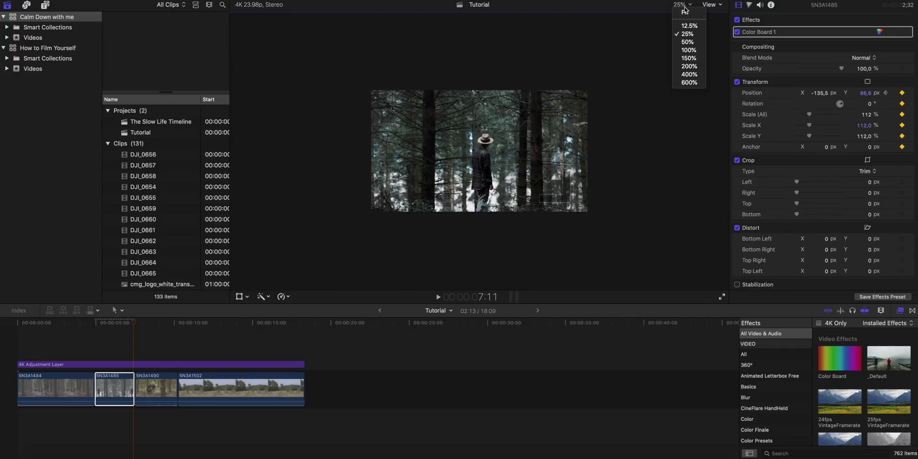
pyautogui.click(685, 9)
# - Play back clip 5N3A1485's existing pan move
pyautogui.click(97, 324)
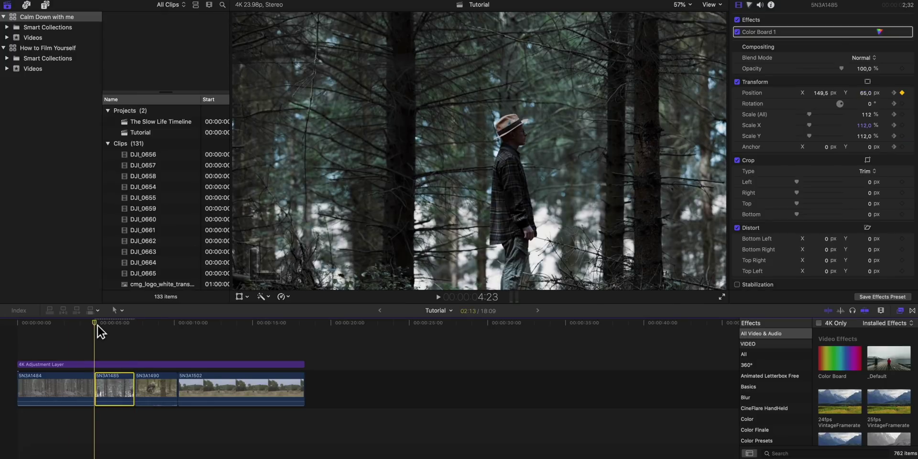
pyautogui.press('space')
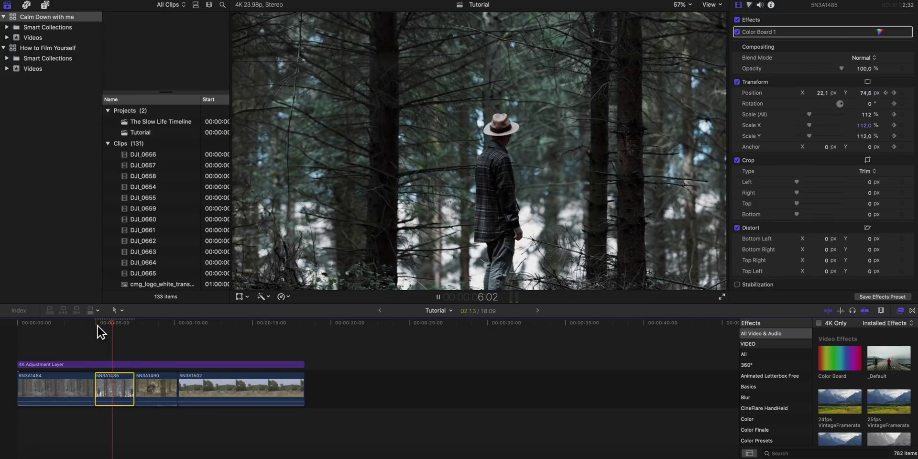
pyautogui.click(99, 324)
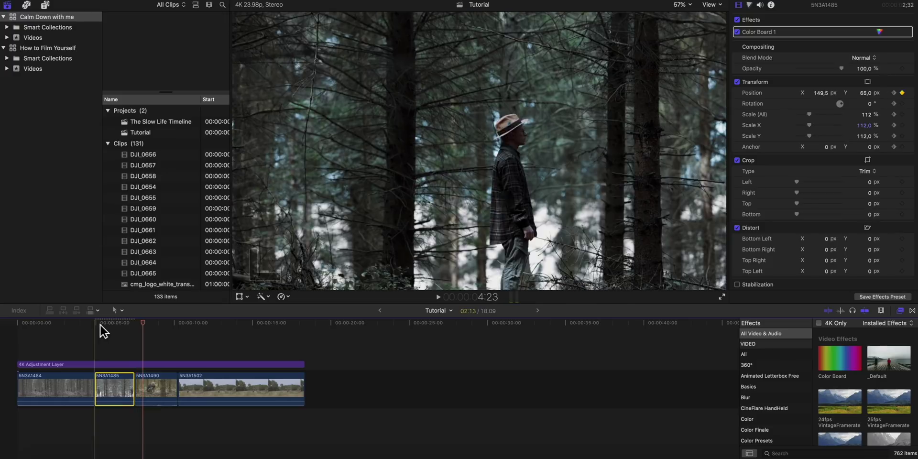
pyautogui.press('space')
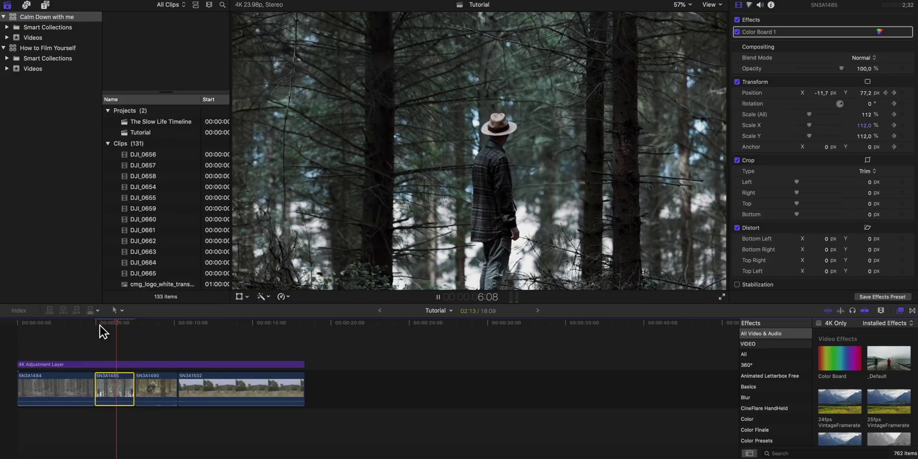
pyautogui.press('space')
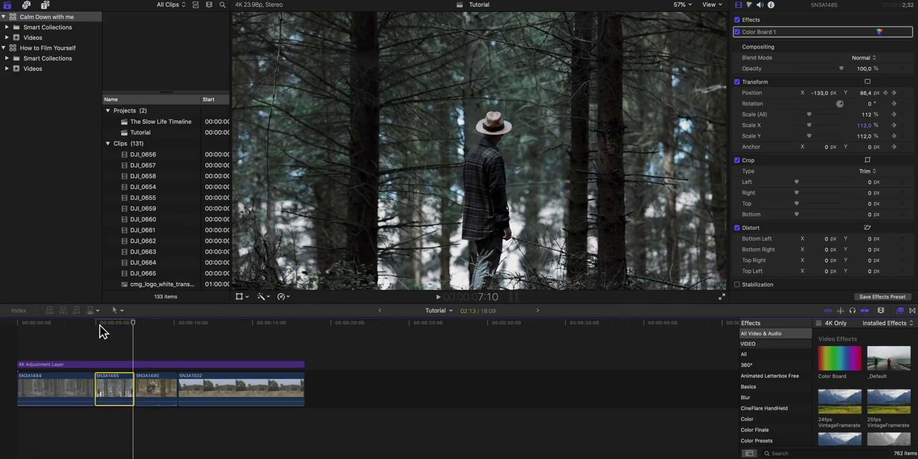
# - Change the final pan keyframe's Position X to 23,1 px and replay the pan
pyautogui.press('Right')
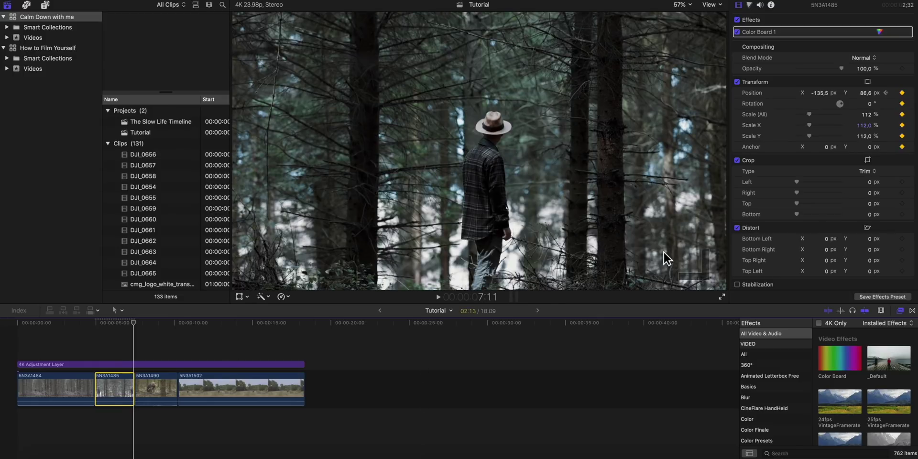
pyautogui.moveTo(841, 90); pyautogui.dragTo(251, 266)
pyautogui.click(97, 338)
pyautogui.press('space')
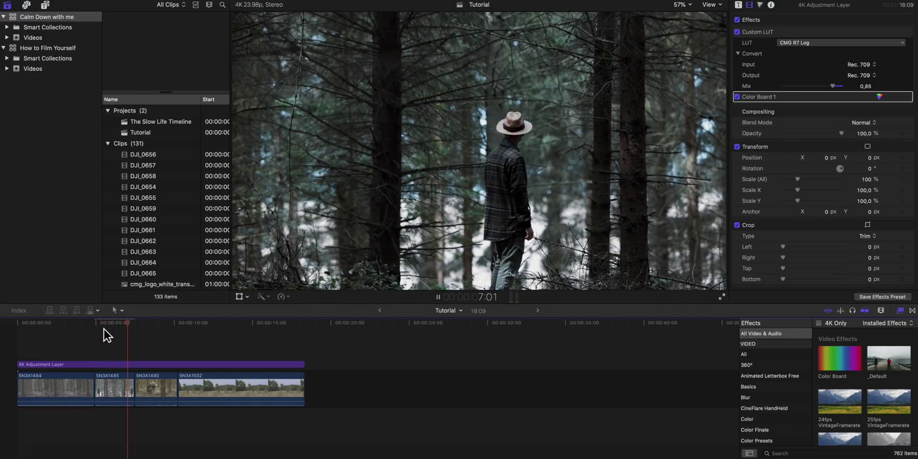
pyautogui.click(182, 324)
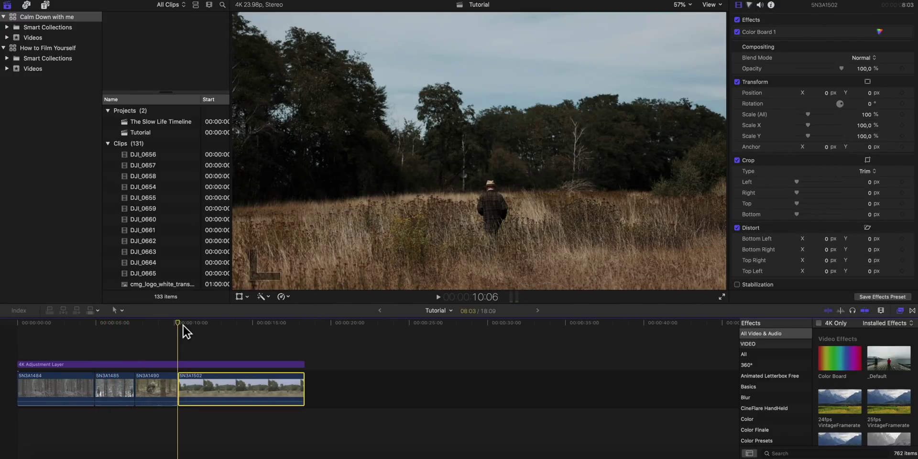
# - Add Scale and Position keyframes at the start of clip 5N3A1502
pyautogui.click(200, 323)
pyautogui.moveTo(199, 323); pyautogui.dragTo(180, 325)
pyautogui.click(903, 114)
pyautogui.click(902, 92)
# - At the clip's end, raise Scale to 124%, pan left and tilt the frame slightly
pyautogui.moveTo(178, 323); pyautogui.dragTo(308, 323)
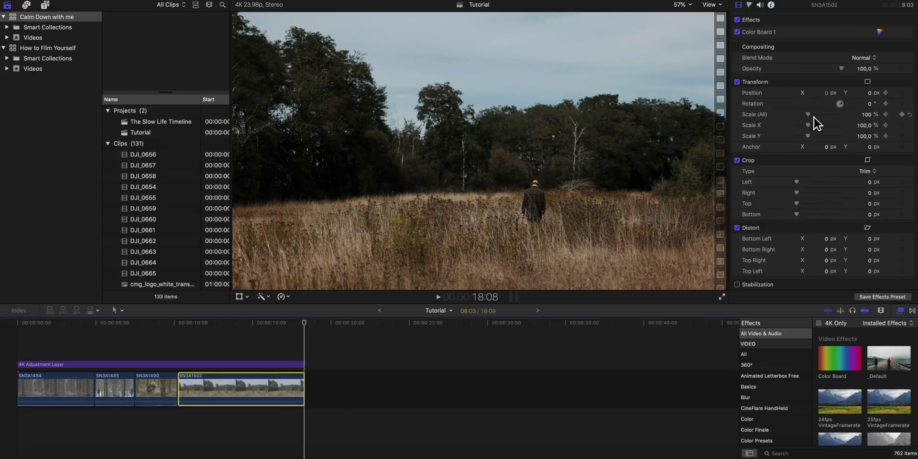
pyautogui.moveTo(814, 117); pyautogui.dragTo(846, 105)
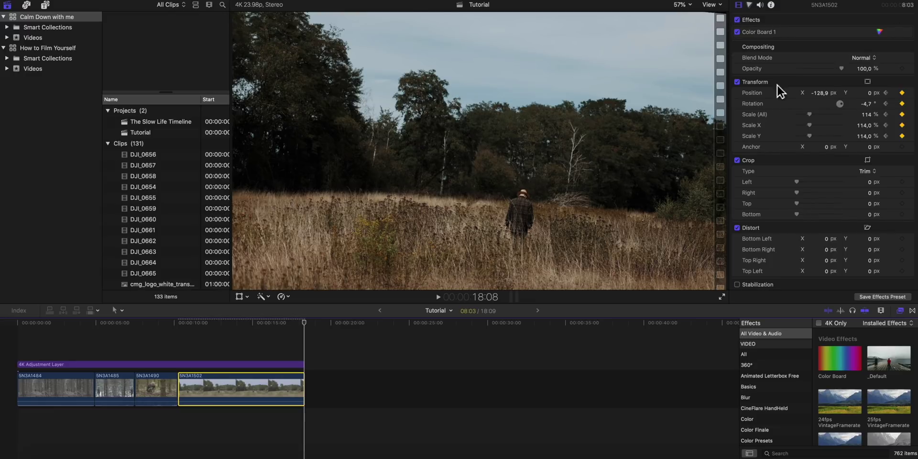
pyautogui.click(683, 5)
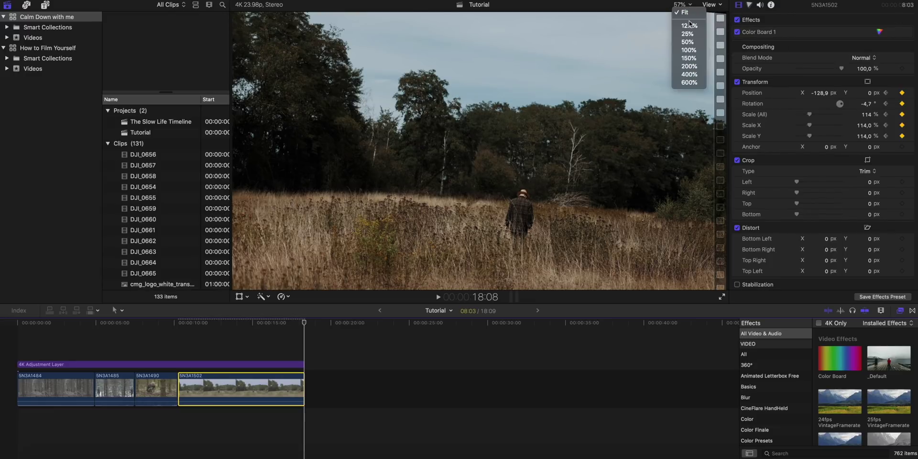
pyautogui.click(690, 42)
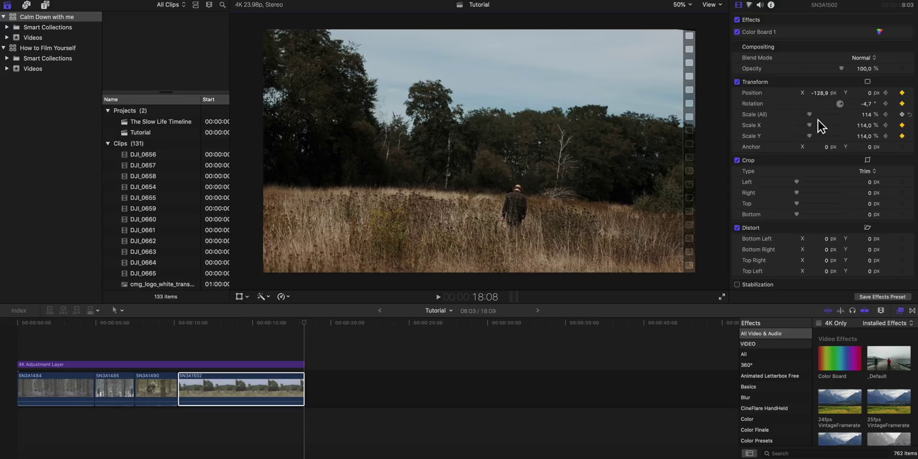
pyautogui.moveTo(814, 116); pyautogui.dragTo(816, 116)
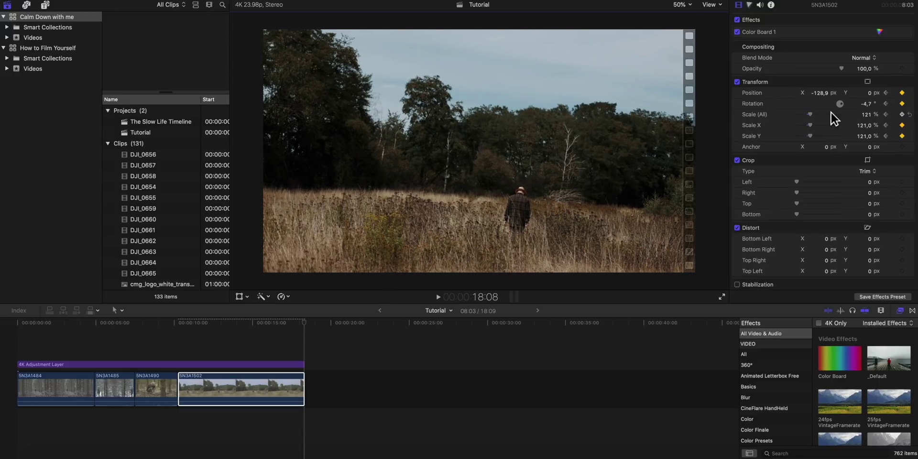
pyautogui.moveTo(817, 116); pyautogui.dragTo(848, 105)
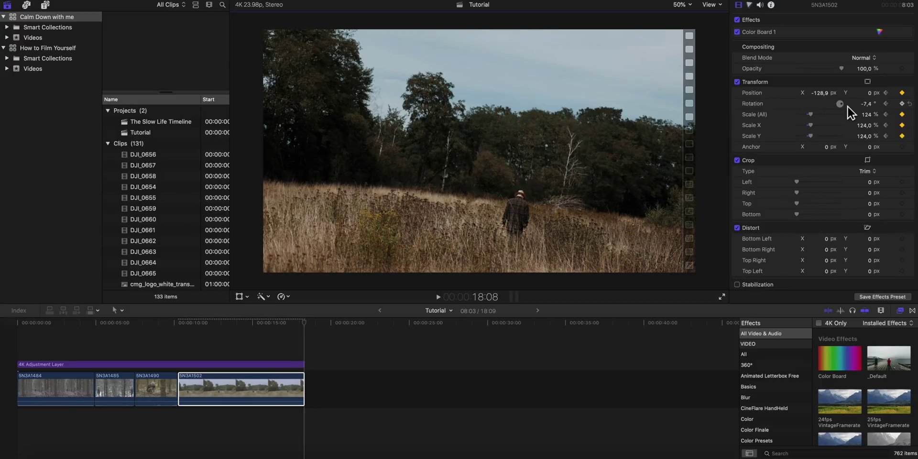
# - Play back the new zoom, pan and rotation, then show the Titles and Generators browser
pyautogui.click(179, 325)
pyautogui.press('space')
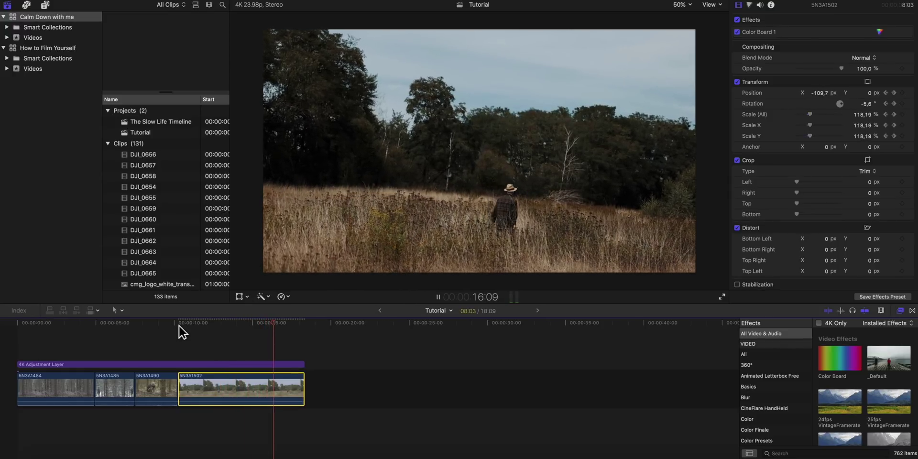
pyautogui.press('space')
pyautogui.click(95, 326)
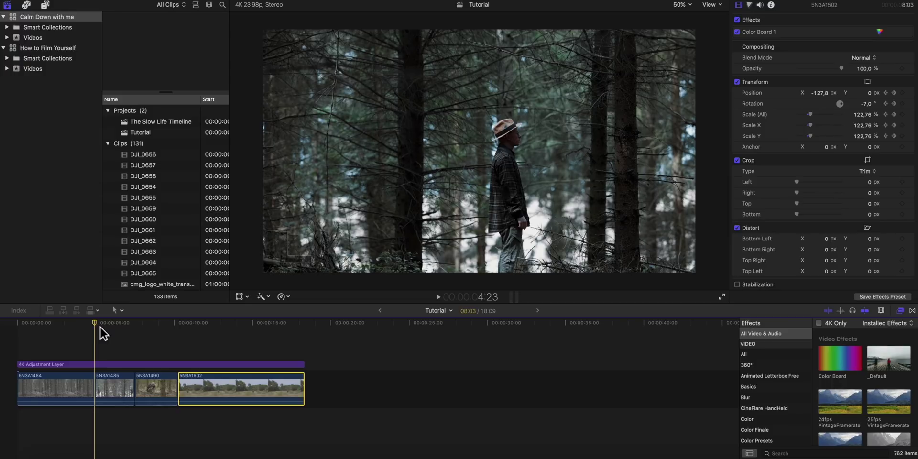
pyautogui.click(48, 7)
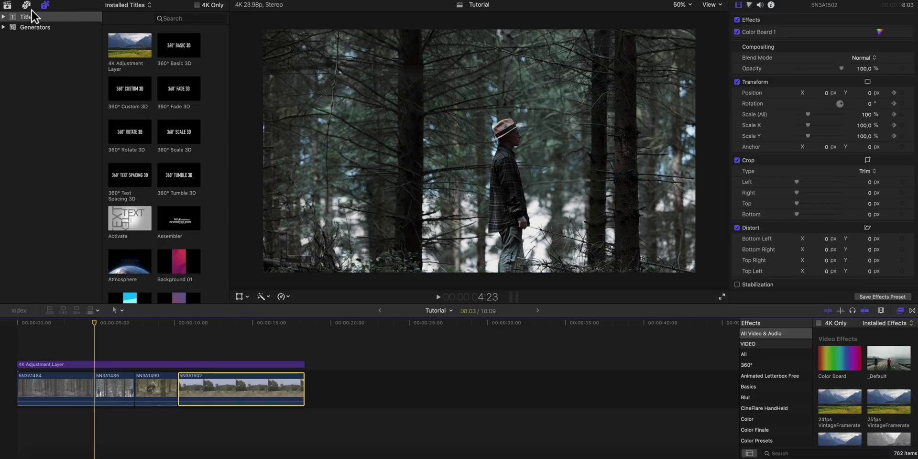
# - Expand the Titles categories and show the CineFlare HandHeld titles
pyautogui.click(3, 17)
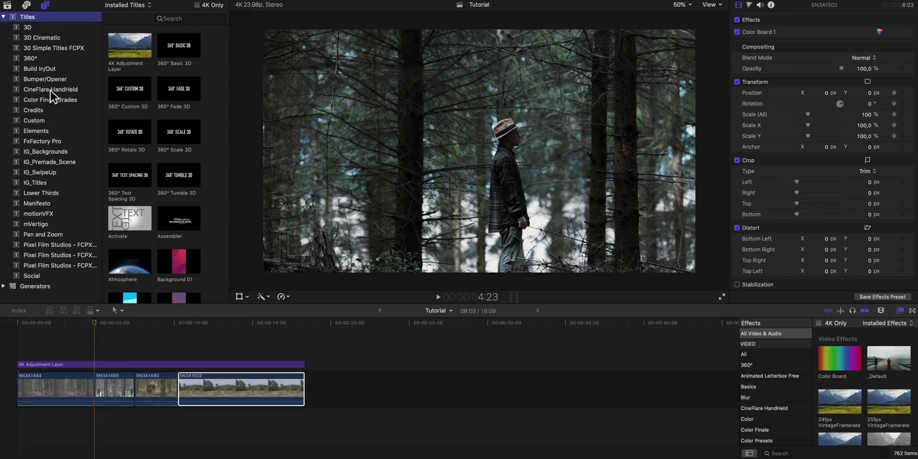
pyautogui.click(50, 89)
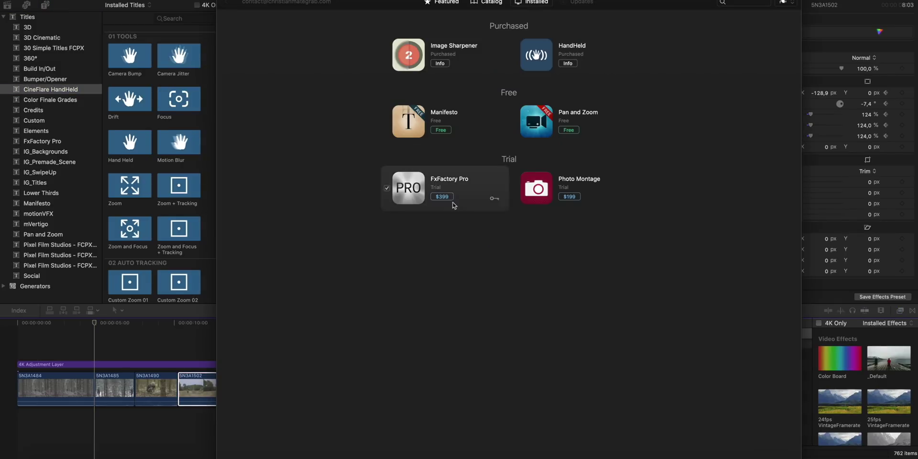
# - Browse the effect tiles on FxFactory's HandHeld product page
pyautogui.click(570, 48)
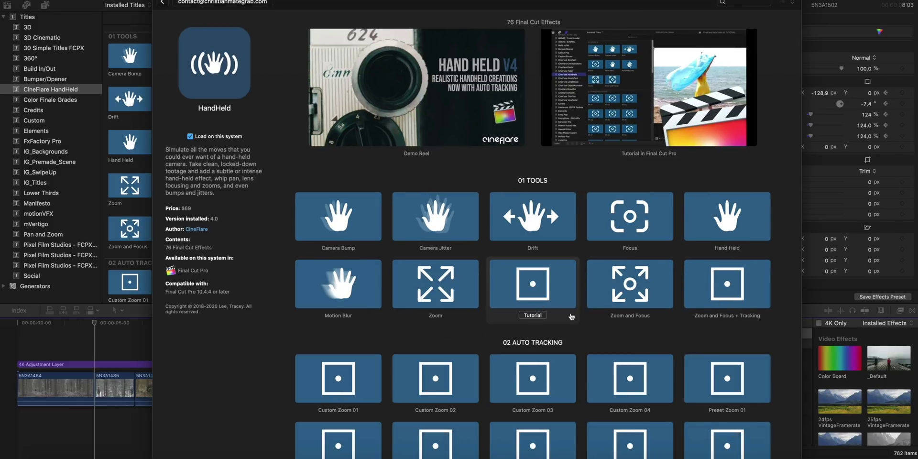
pyautogui.moveTo(723, 198)
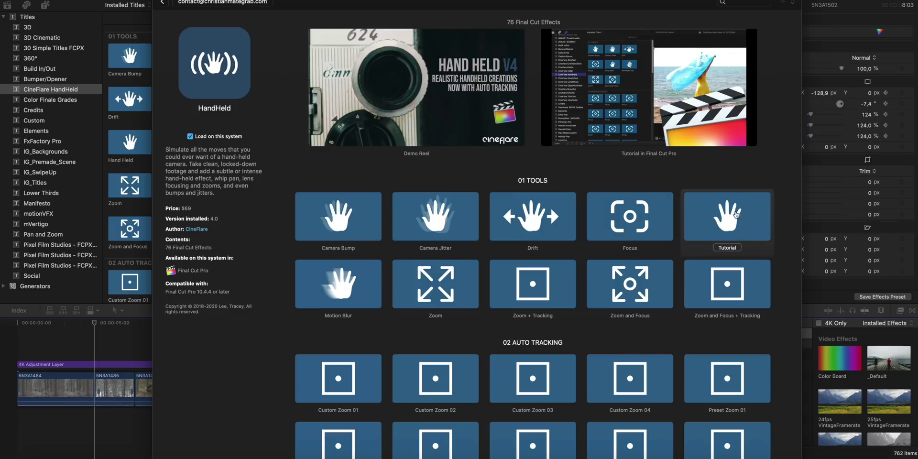
pyautogui.scroll(-5, 454, 216)
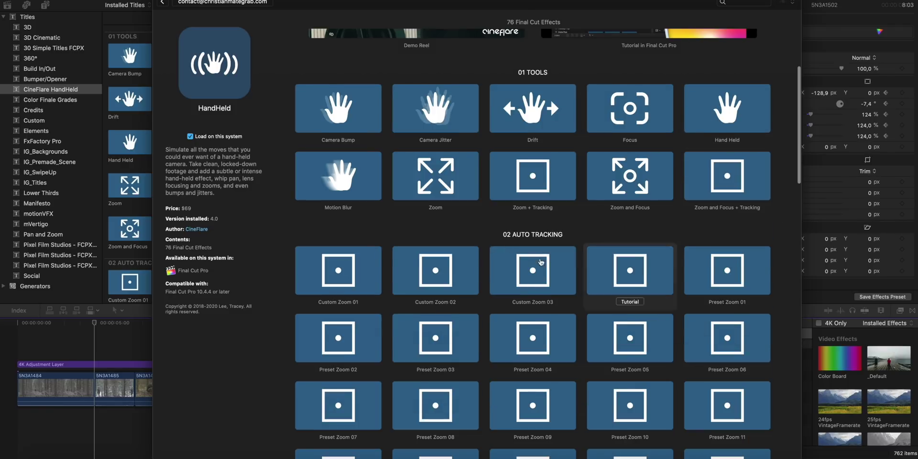
pyautogui.scroll(-5, 593, 243)
pyautogui.scroll(-1, 592, 243)
pyautogui.moveTo(592, 244)
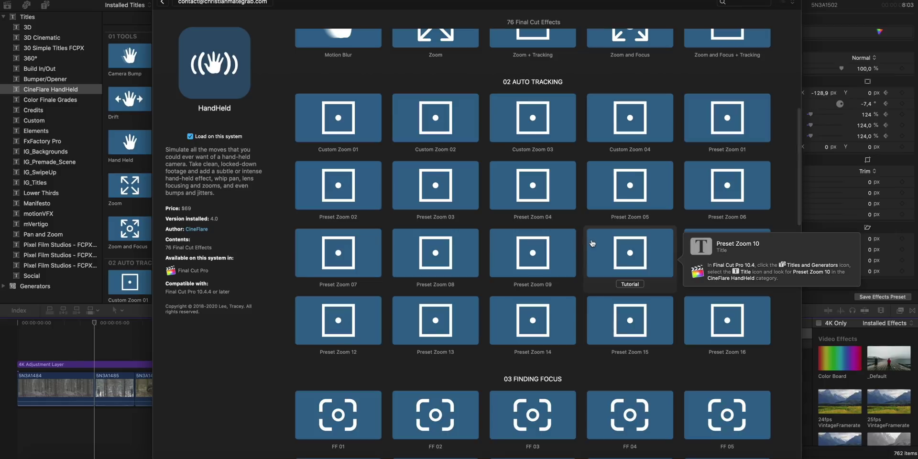
pyautogui.scroll(12, 593, 242)
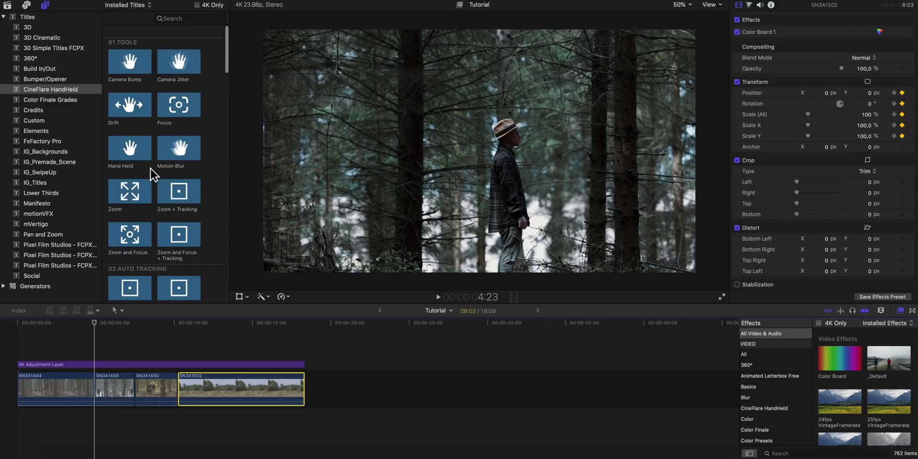
# - Place the Hand Held title above the clips, trim it to their length, and play it
pyautogui.click(142, 148)
pyautogui.moveTo(136, 223); pyautogui.dragTo(97, 356)
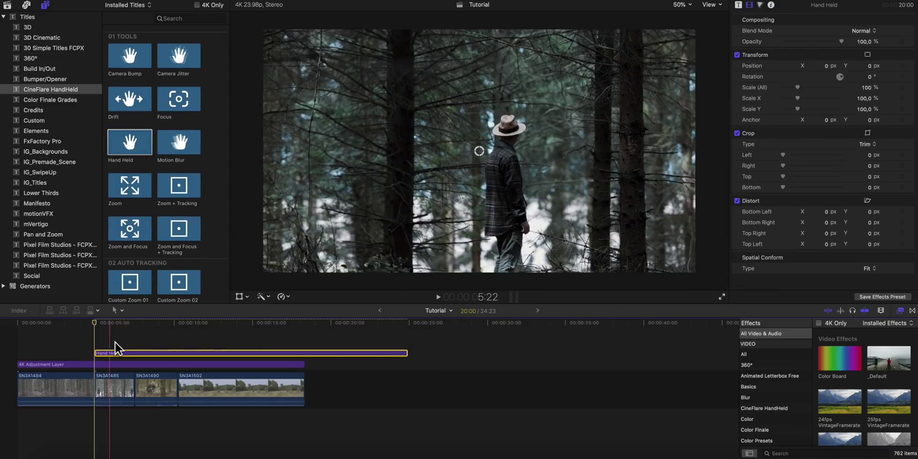
pyautogui.click(90, 323)
pyautogui.moveTo(410, 358); pyautogui.dragTo(344, 360)
pyautogui.click(100, 323)
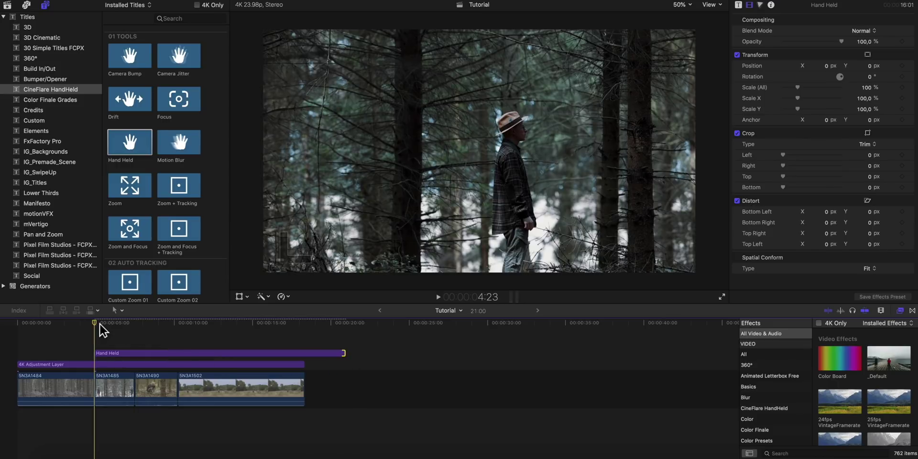
pyautogui.press('space')
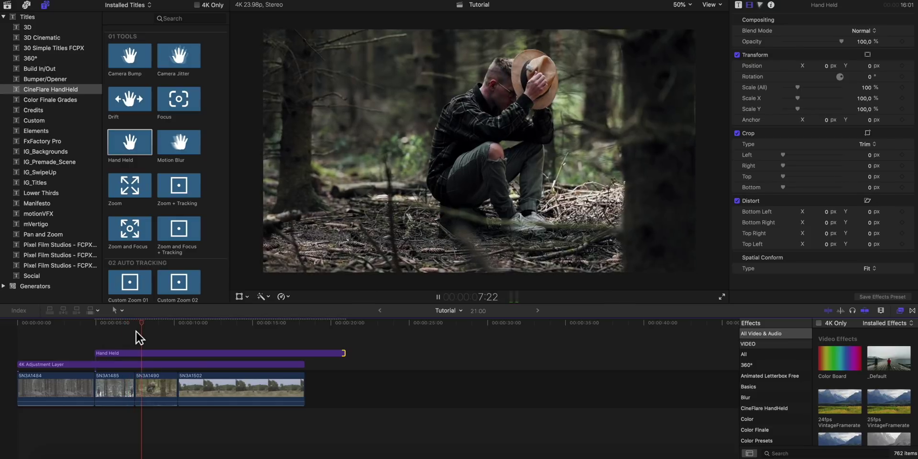
# - Shorten the Hand Held title to the second clip and replay the shake
pyautogui.moveTo(344, 355); pyautogui.dragTo(136, 360)
pyautogui.click(97, 323)
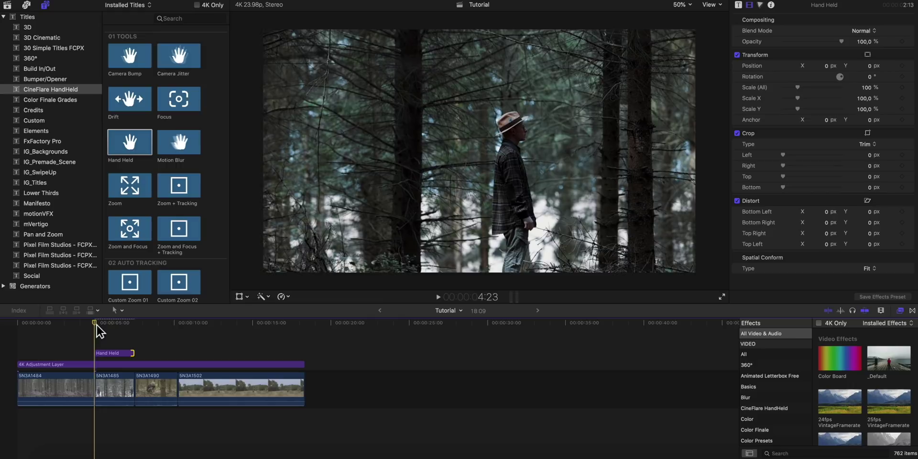
pyautogui.press('space')
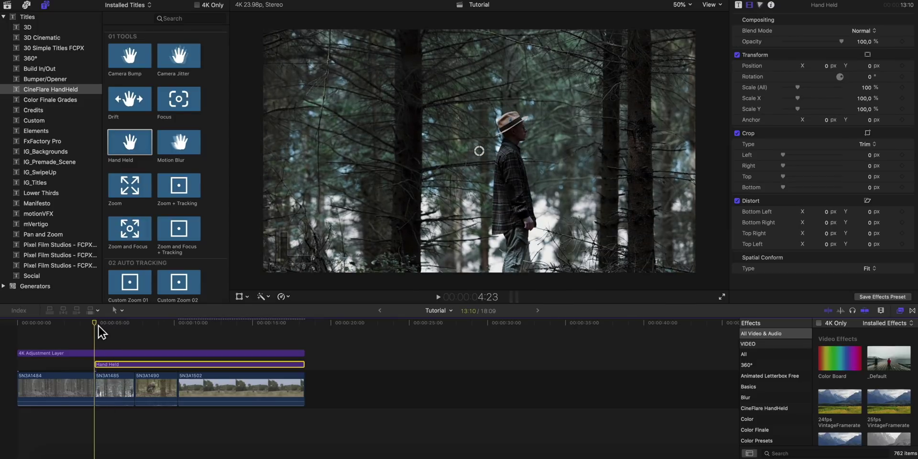
pyautogui.press('space')
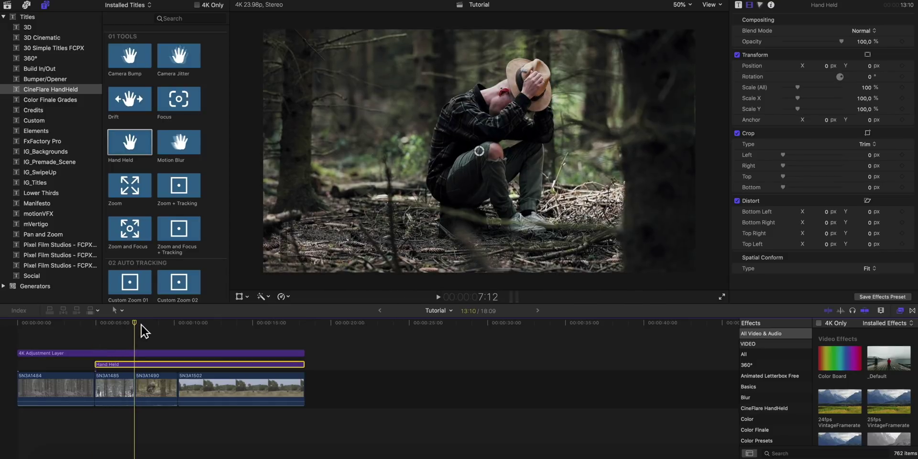
pyautogui.click(124, 390)
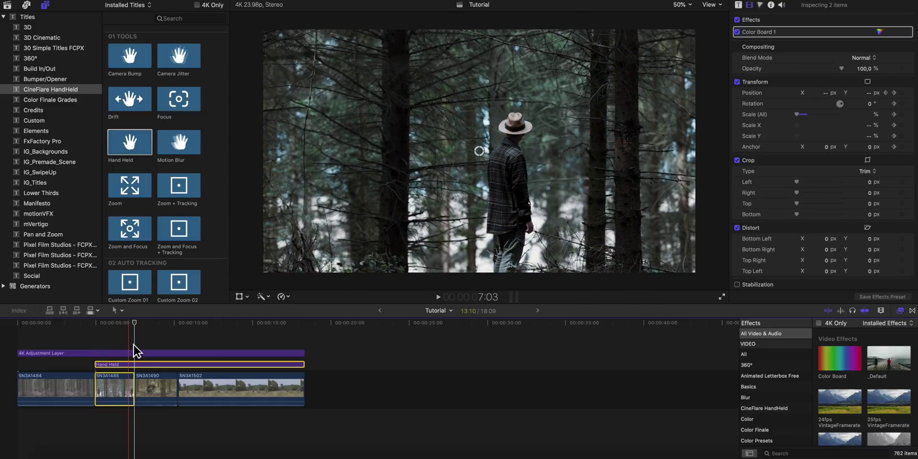
# - Combine clip 5N3A1485 and its Hand Held title into compound clip 'Tutorial Clip'
pyautogui.rightClick(117, 385)
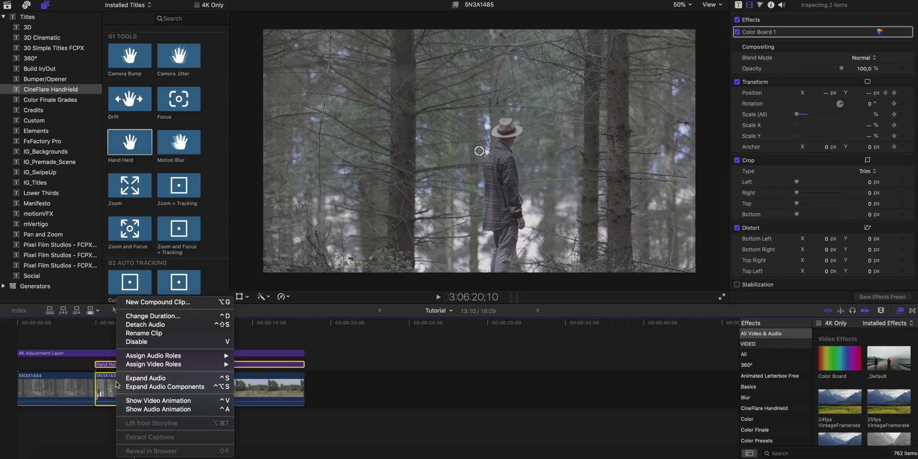
pyautogui.click(159, 302)
pyautogui.click(592, 39)
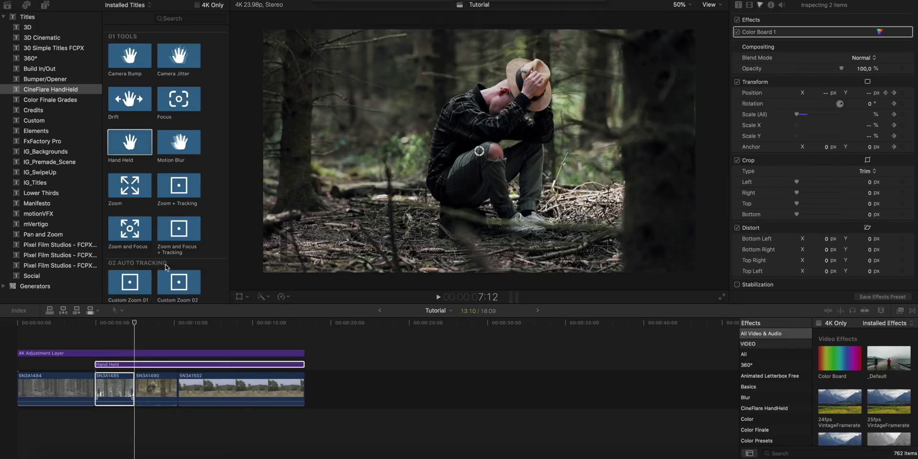
# - Blade the compound clip at the playhead and delete its extra tail
pyautogui.press('super+b')
pyautogui.click(165, 389)
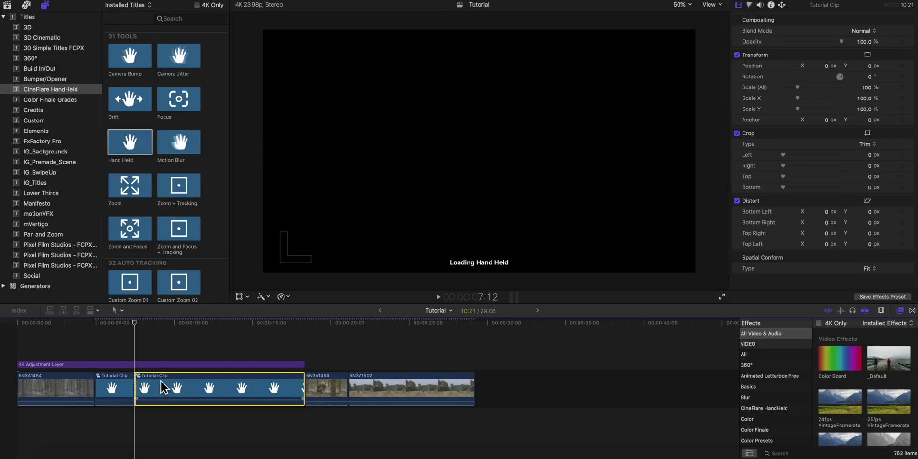
pyautogui.press('Delete')
pyautogui.click(128, 386)
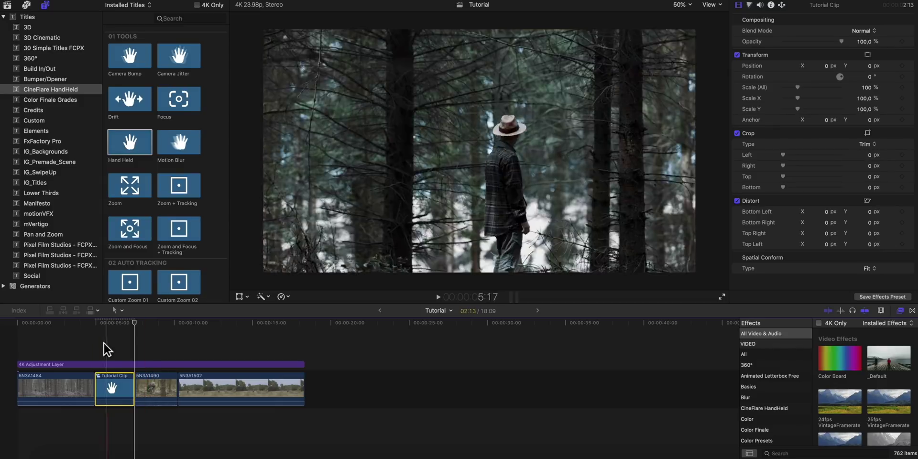
pyautogui.click(6, 325)
# - Lay the Hand Held shake over opening clip 5N3A1484 and play back the timeline start
pyautogui.click(36, 382)
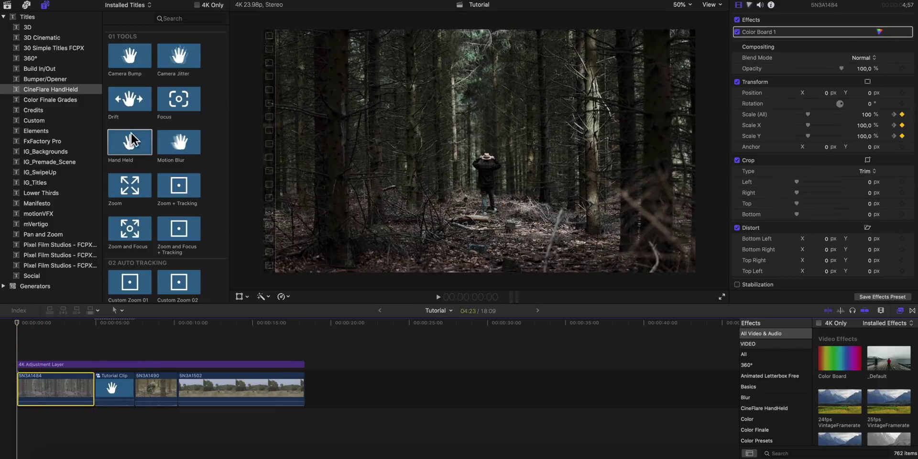
pyautogui.moveTo(129, 141); pyautogui.dragTo(23, 369)
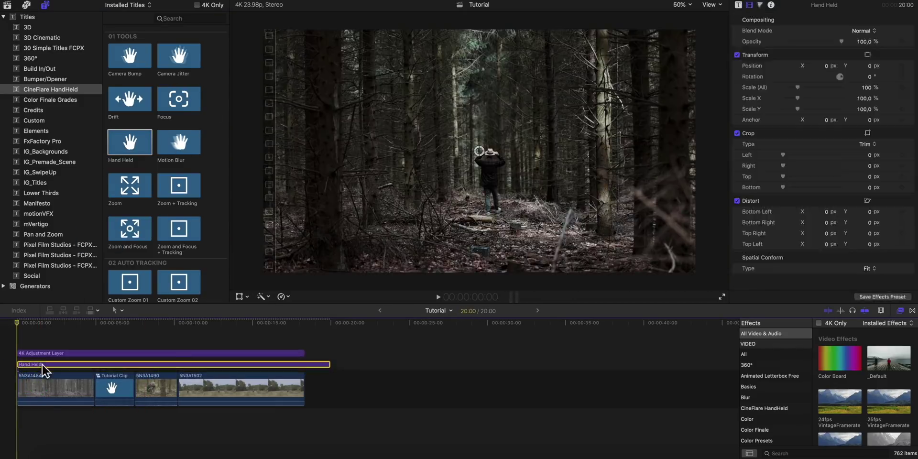
pyautogui.press('space')
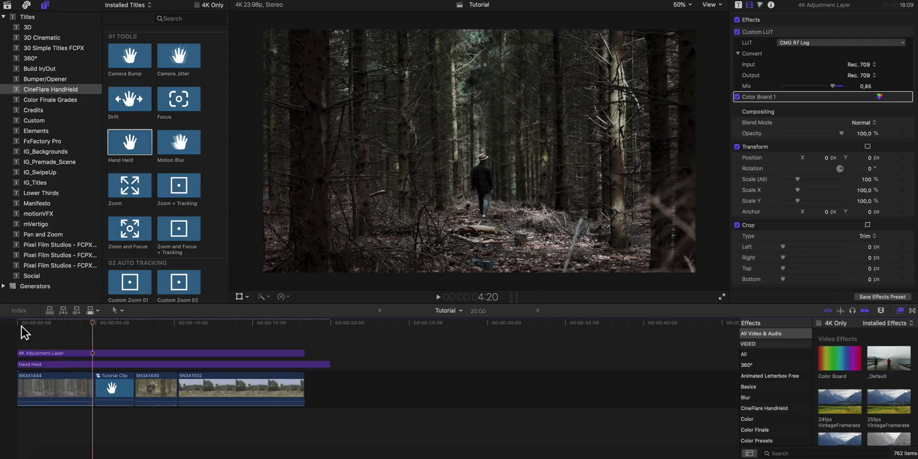
pyautogui.press('space')
pyautogui.click(7, 329)
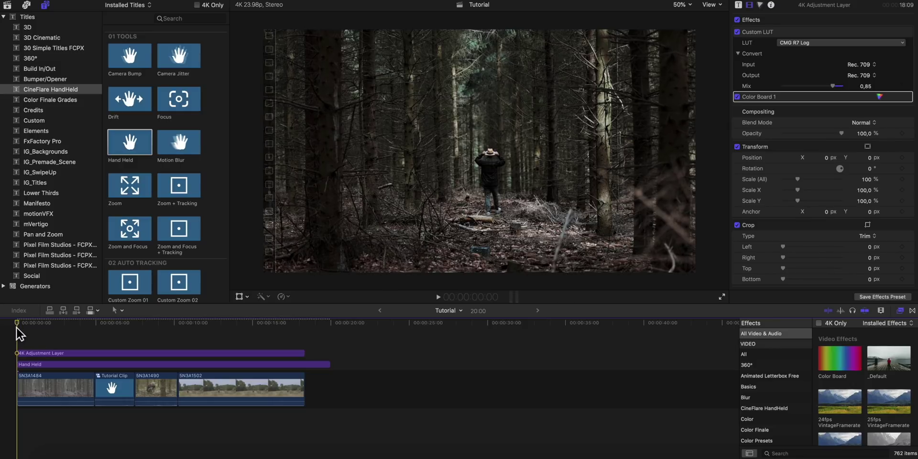
pyautogui.press('space')
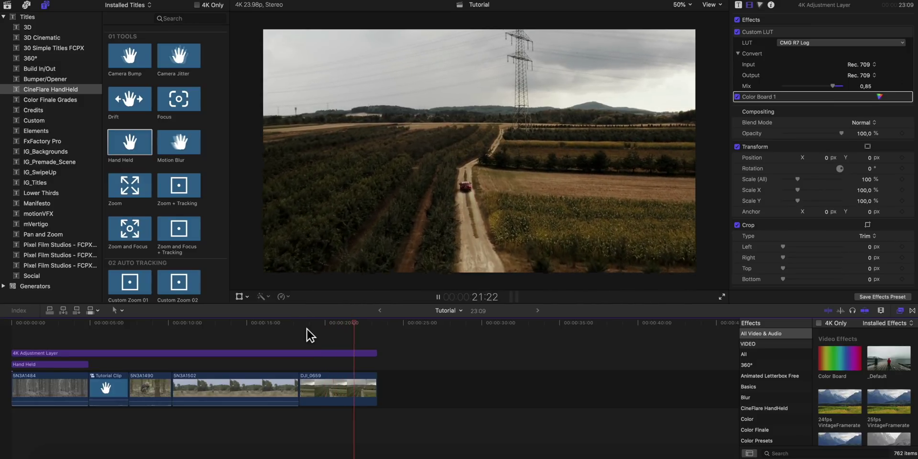
# - Place a Hand Held shake title above the DJI_0659 drone clip and preview it
pyautogui.press('space')
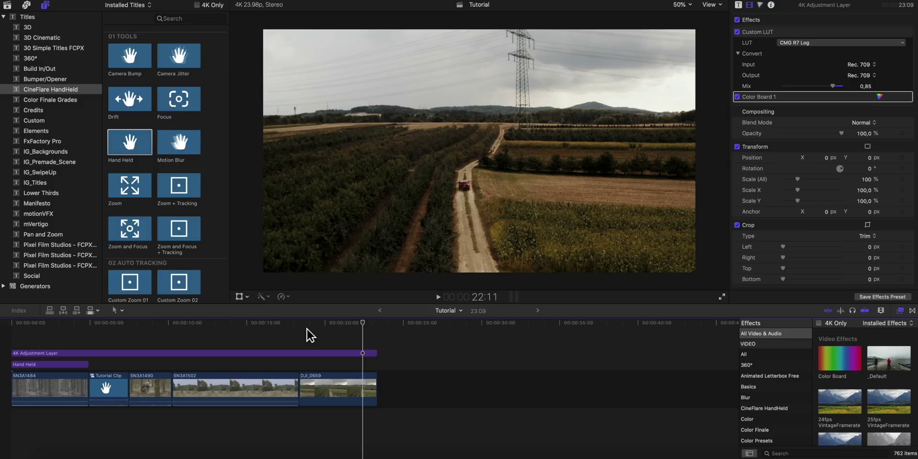
pyautogui.press('Up')
pyautogui.moveTo(130, 141); pyautogui.dragTo(303, 363)
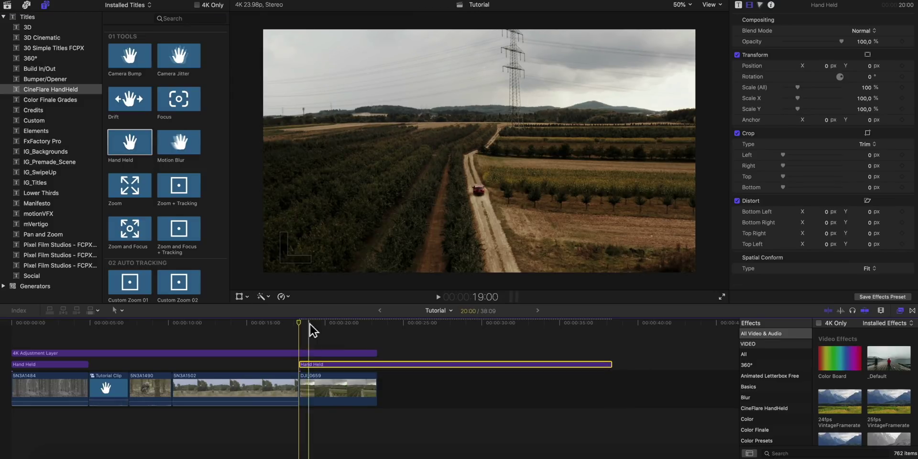
pyautogui.hotkey('shift', '?')
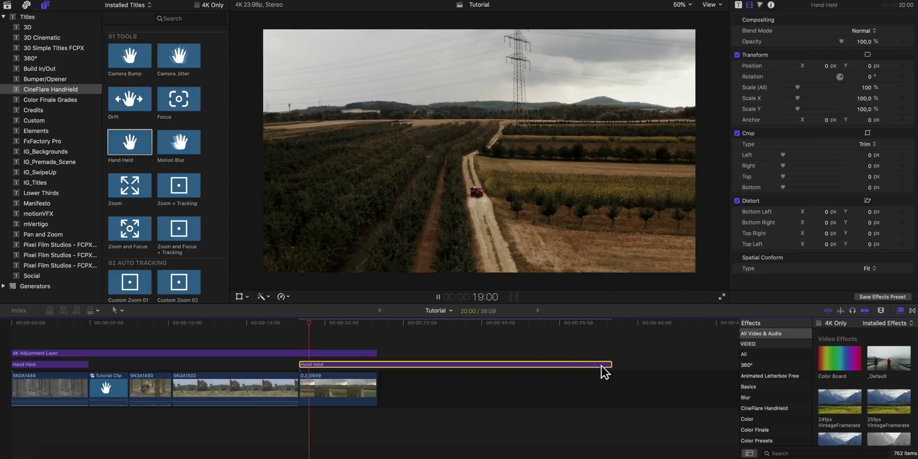
# - Shorten the Hand Held title over DJI_0659 and play the drone clip with the shake
pyautogui.moveTo(612, 366); pyautogui.dragTo(415, 364)
pyautogui.press('Up')
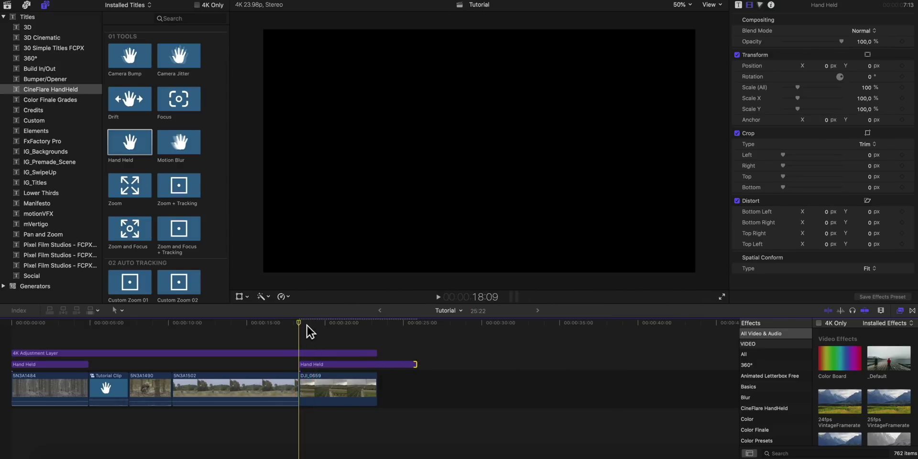
pyautogui.press('space')
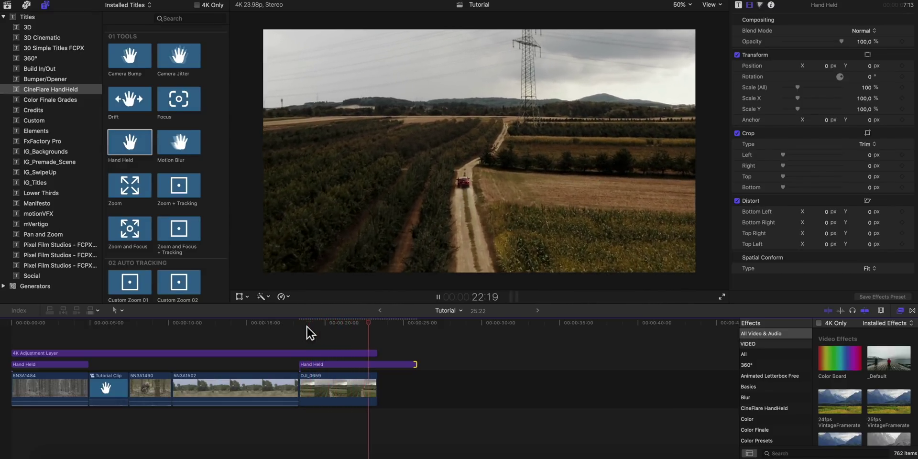
pyautogui.click(178, 324)
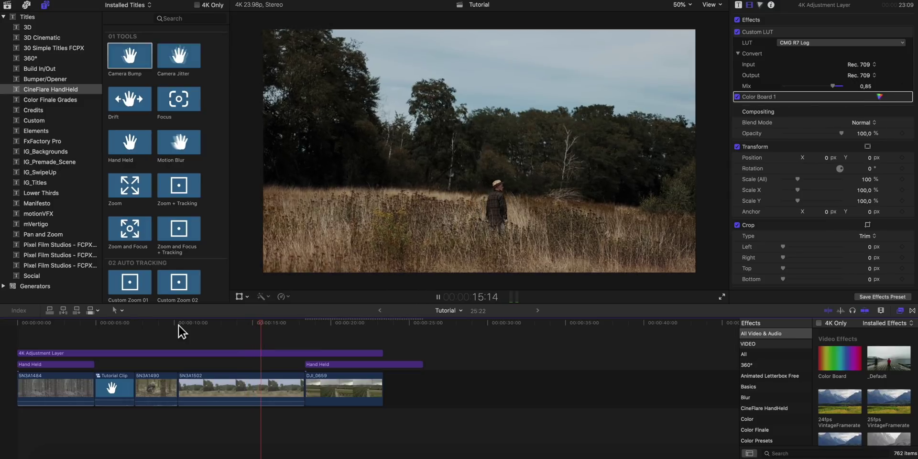
# - Review the shaken clips from about six seconds, stopping at the 5N3A1490 edit
pyautogui.click(115, 324)
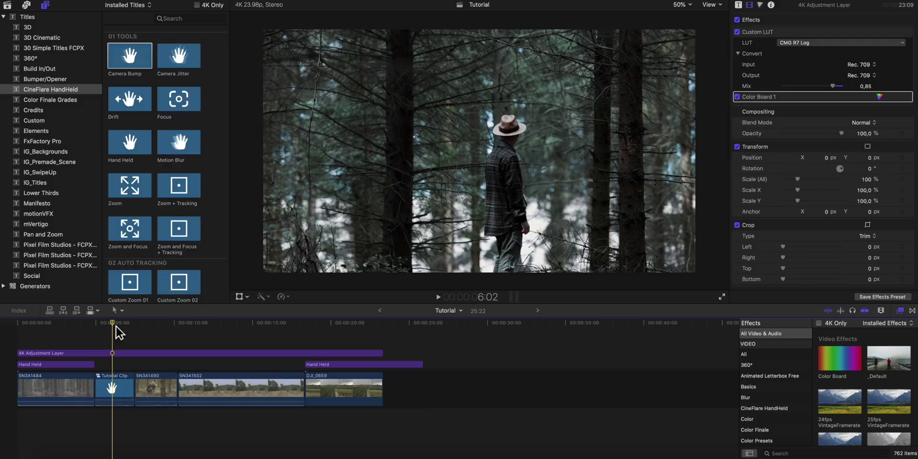
pyautogui.moveTo(119, 326); pyautogui.dragTo(136, 330)
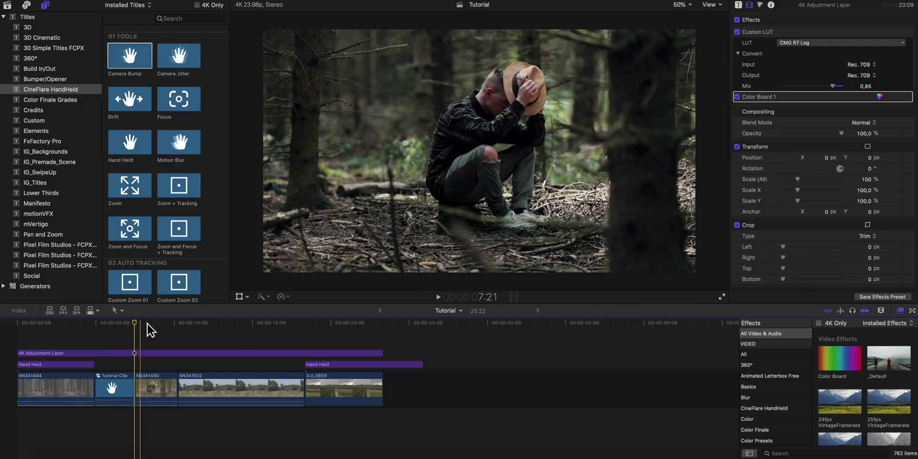